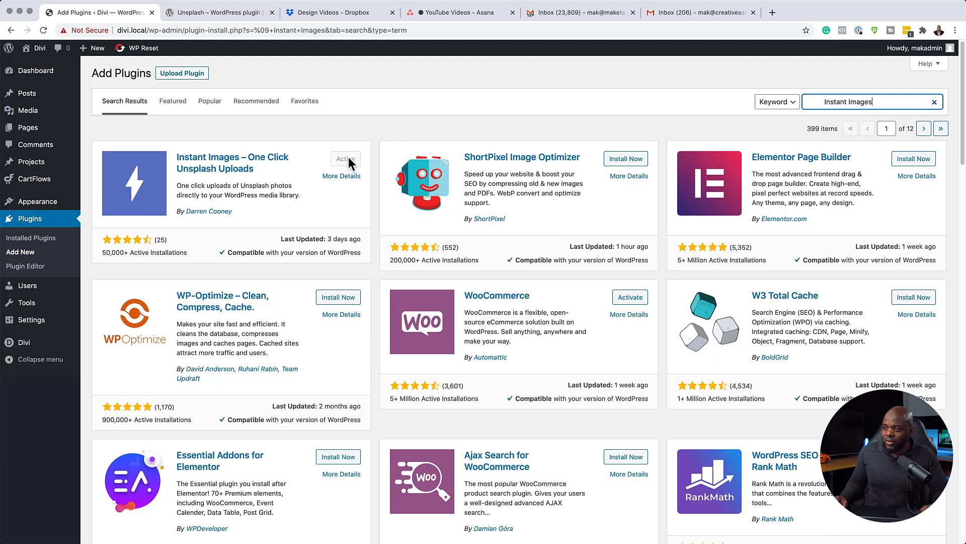
- Open the Instant Images photo upload page from the installed plugins and search its photos for "cars"
left_click(48, 245)
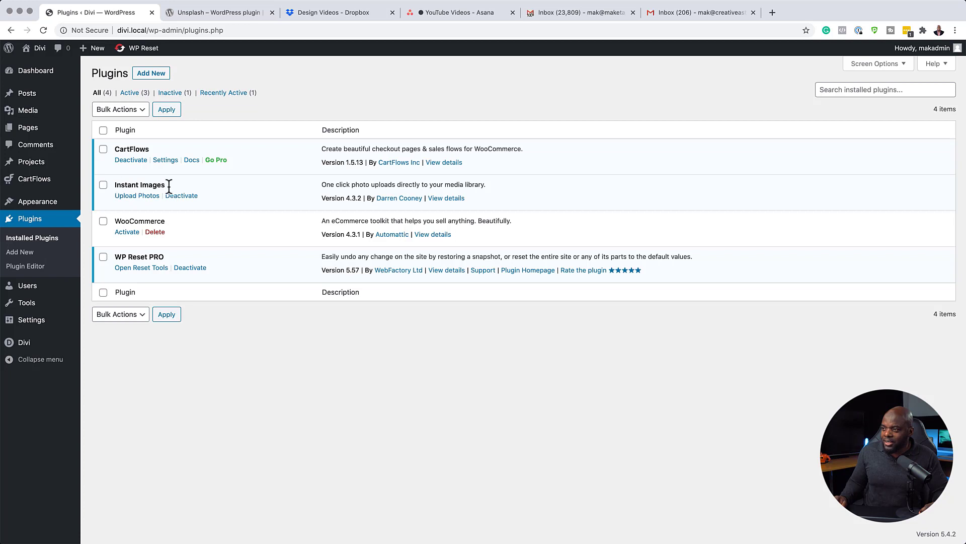
left_click(149, 200)
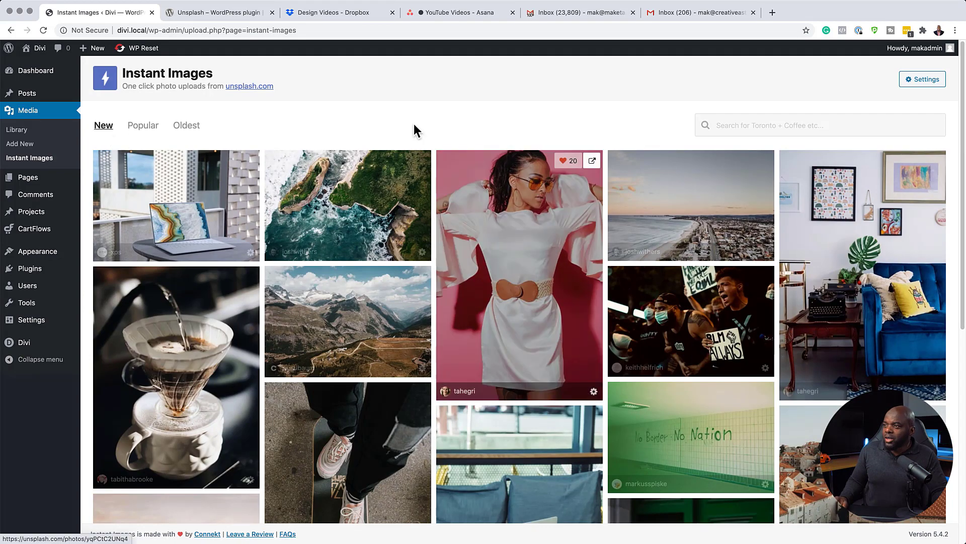
mouse_move(246, 157)
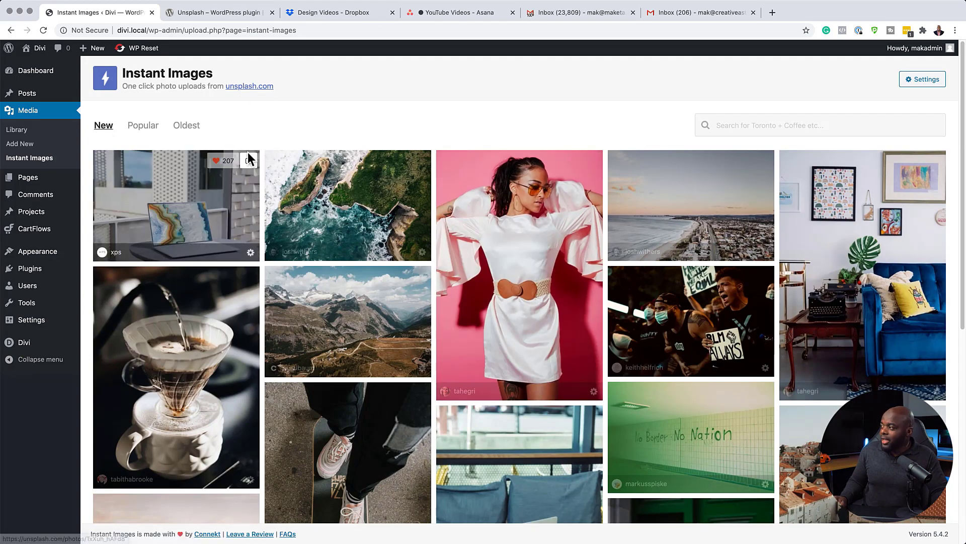
left_click(809, 125)
type("cars")
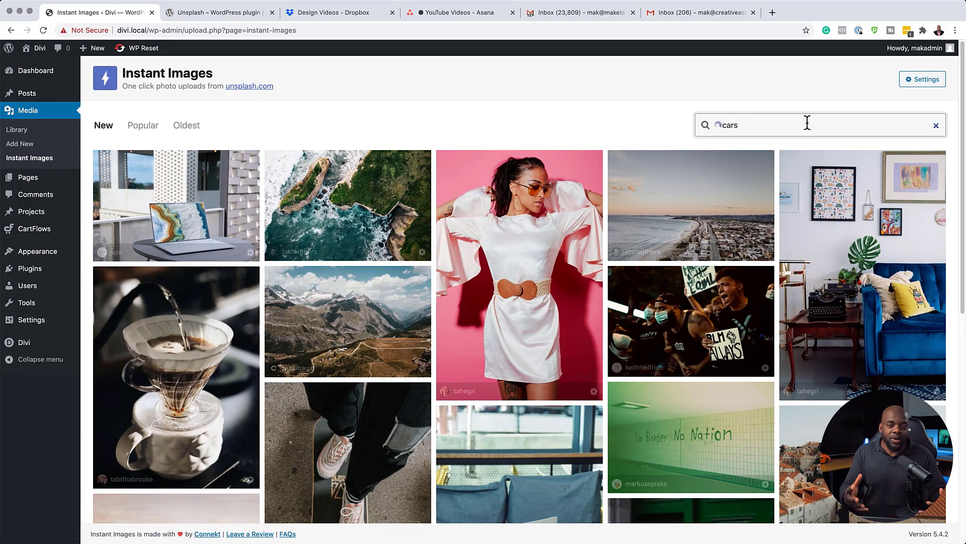
key("Return")
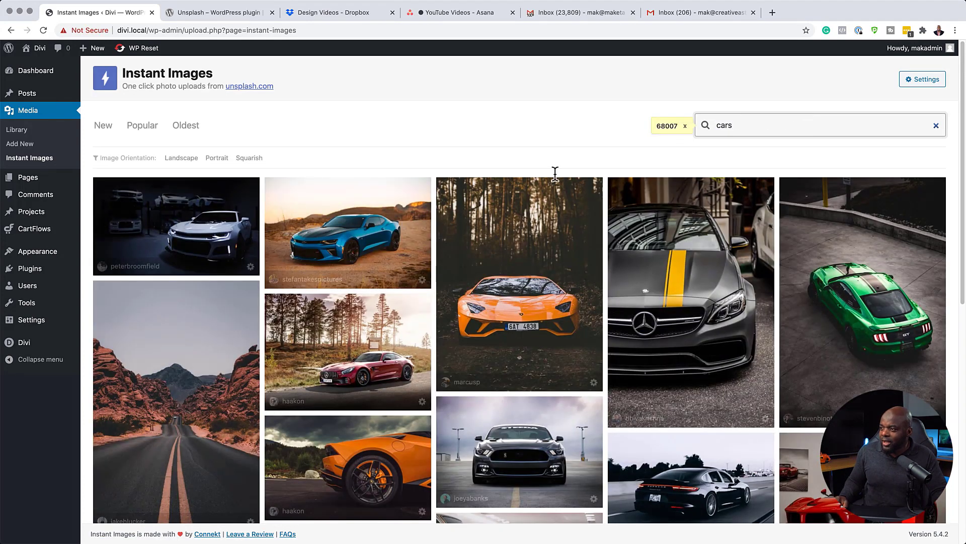
- Upload three photos to the media library: the white car in a dark garage, the black front-facing Mustang and the dark Lamborghini's side view
left_click(181, 231)
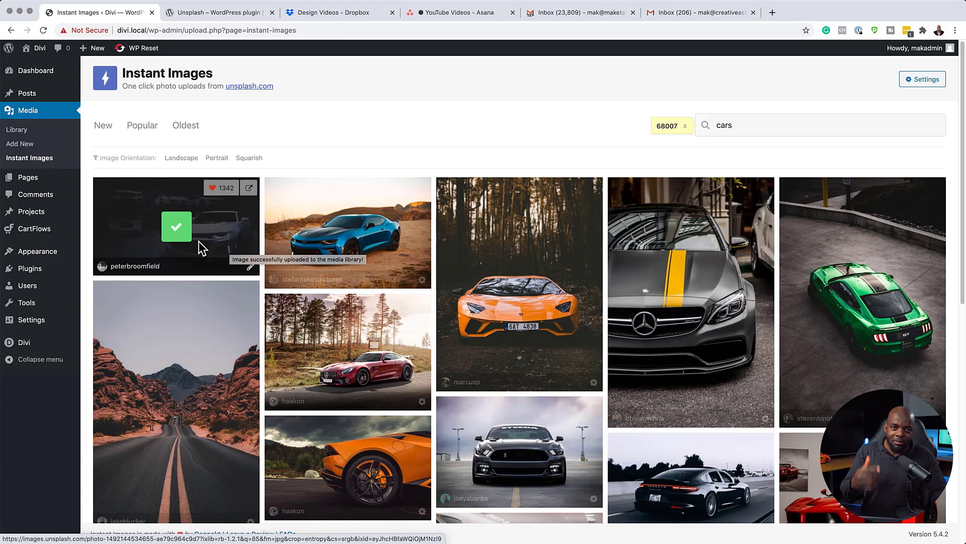
scroll(318, 294, "down", 1)
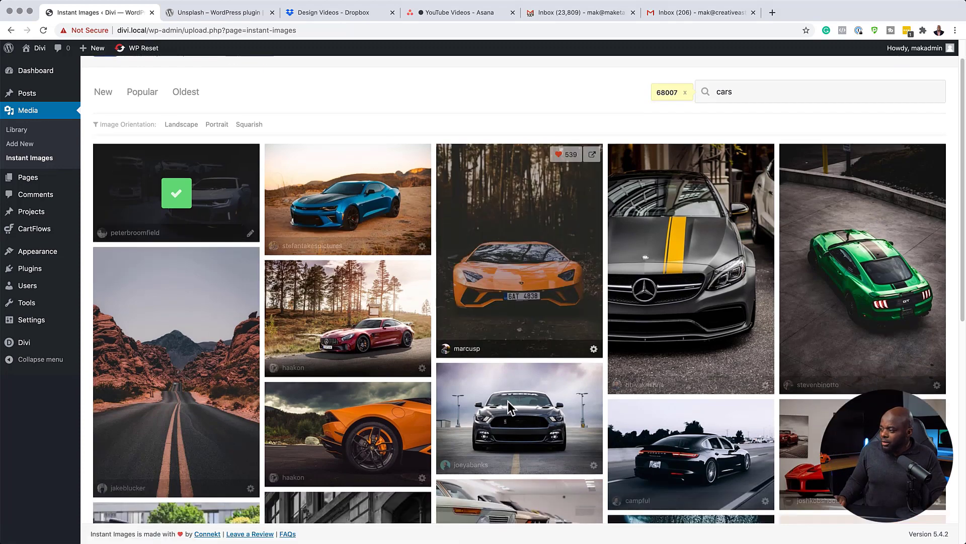
left_click(528, 414)
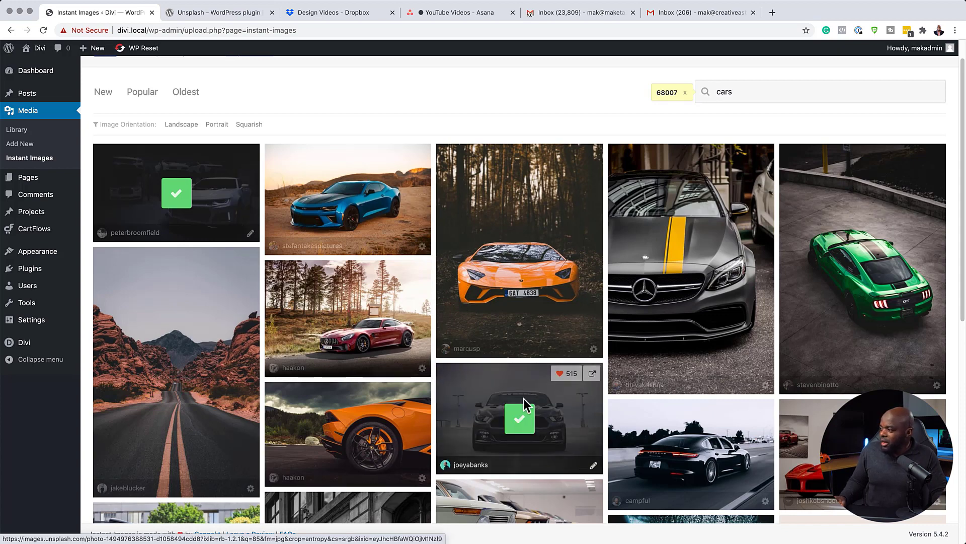
scroll(524, 398, "down", 5)
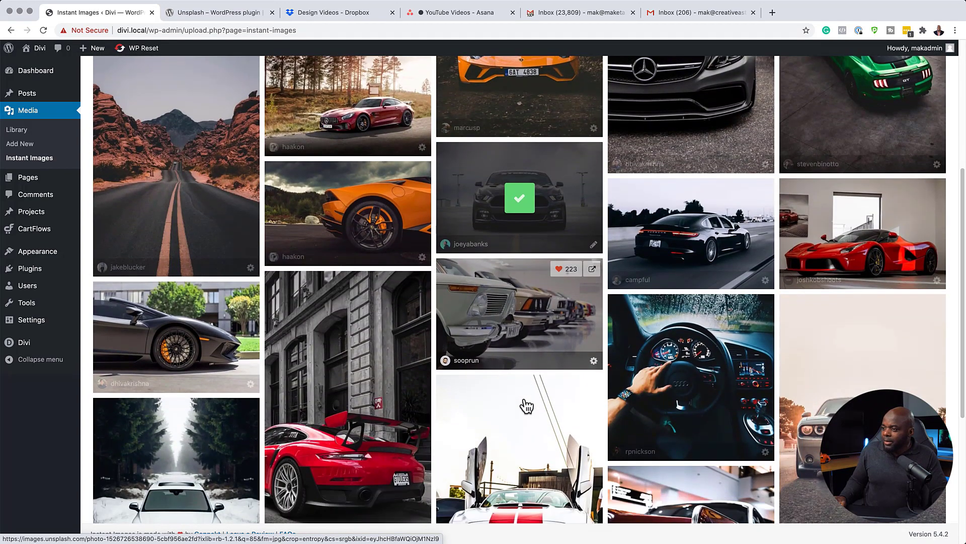
scroll(526, 404, "down", 2)
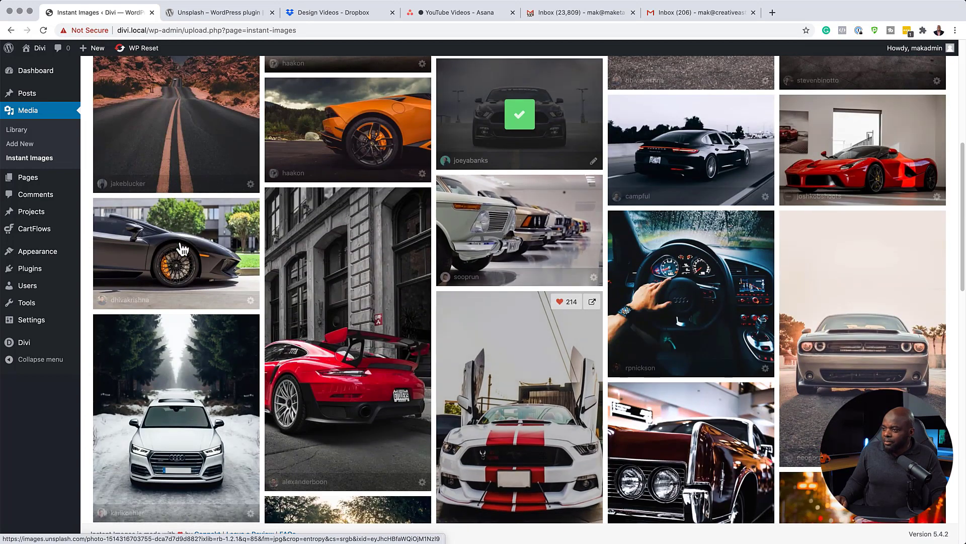
left_click(178, 250)
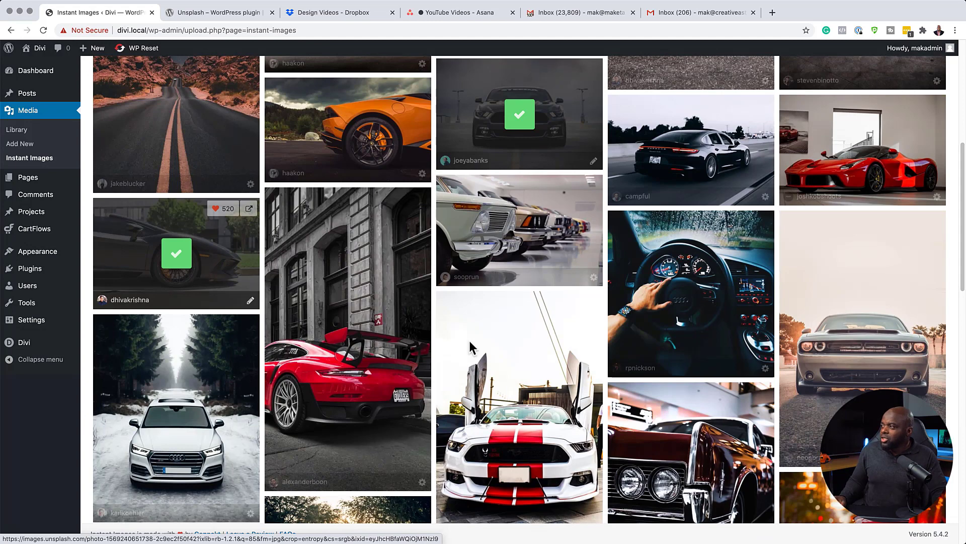
- Change the photo search to "car drivers"
scroll(470, 345, "up", 10)
left_click(741, 125)
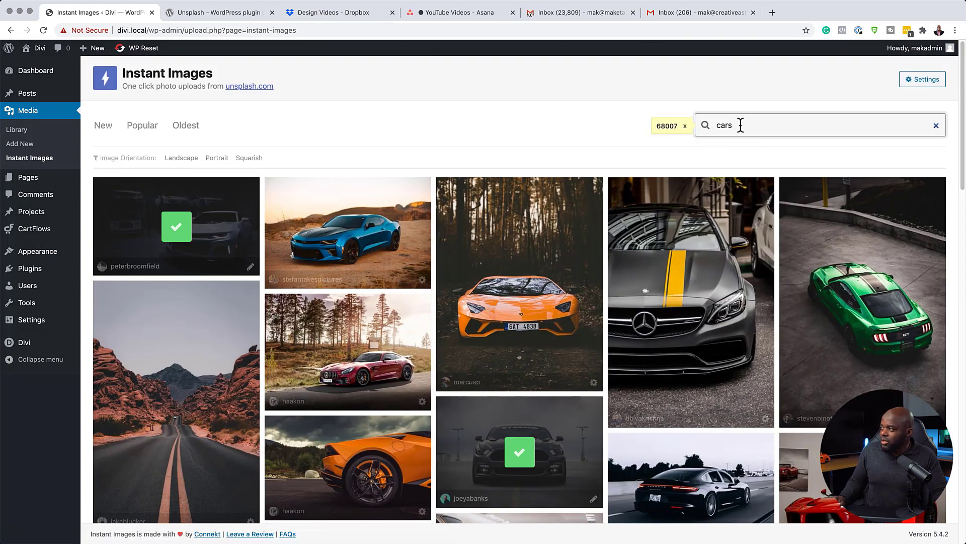
key("BackSpace")
type("drivers")
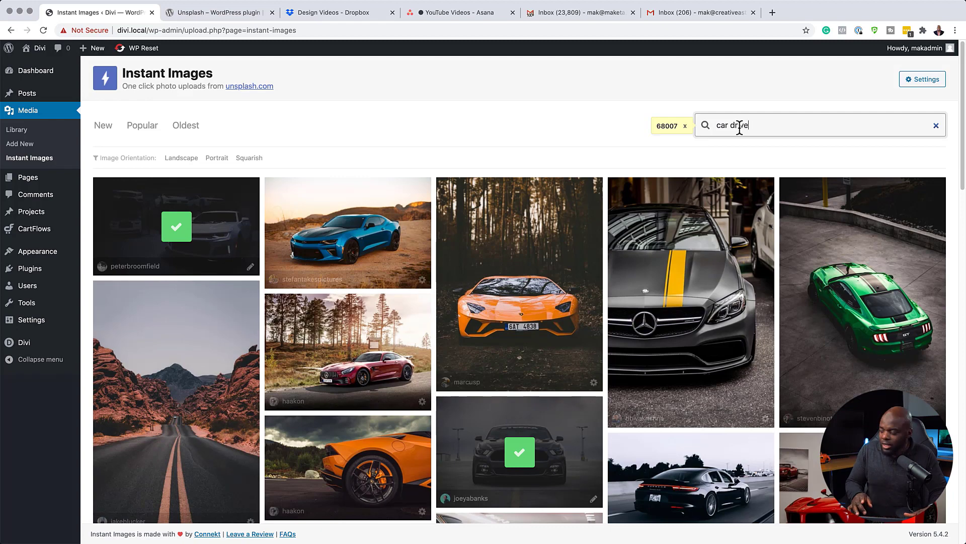
key("Return")
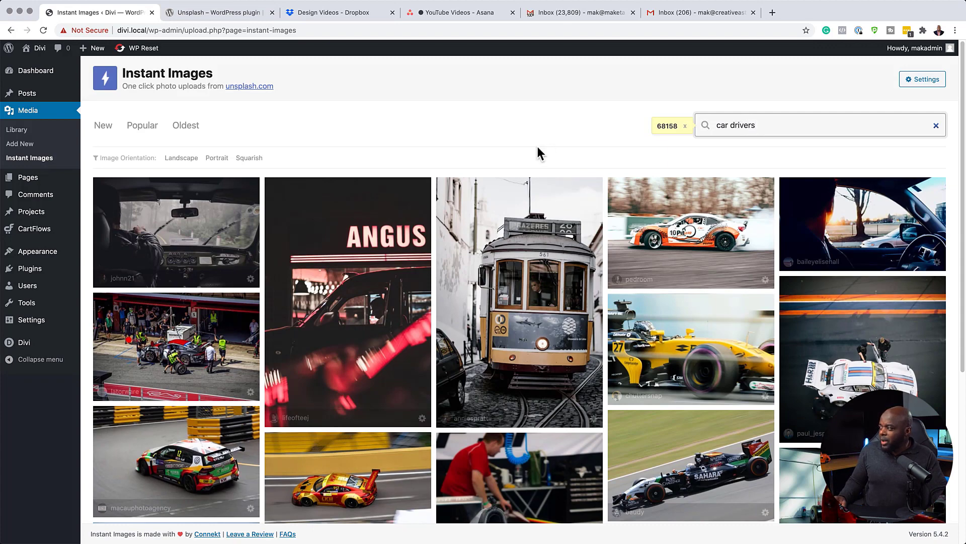
- Upload the dark car interior photo and the photo of a woman at a steering wheel to the media library
left_click(197, 240)
scroll(561, 317, "down", 6)
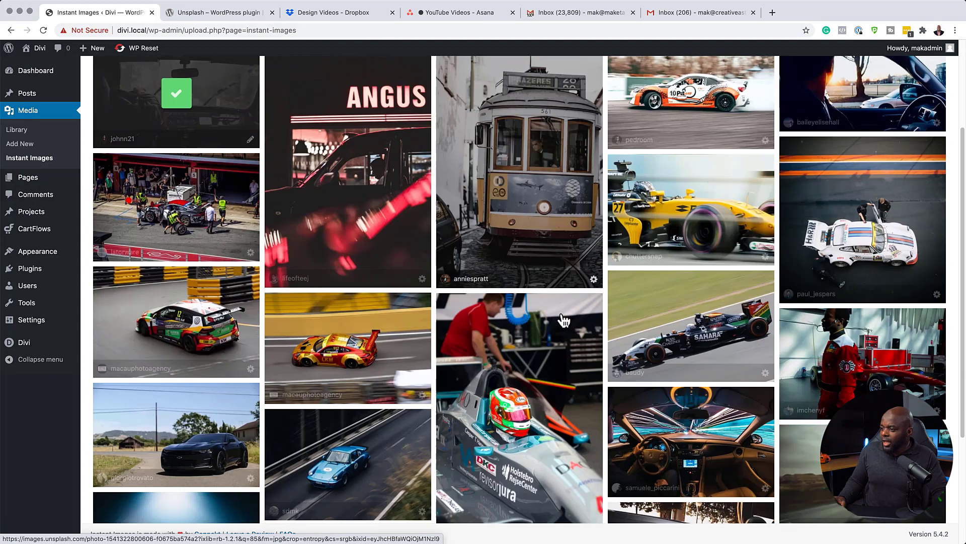
scroll(562, 319, "down", 8)
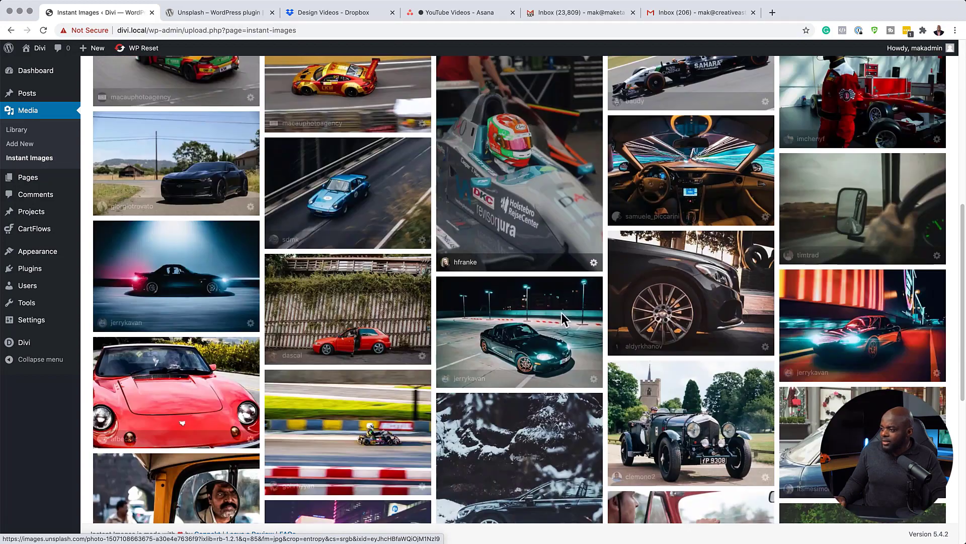
scroll(562, 317, "down", 1)
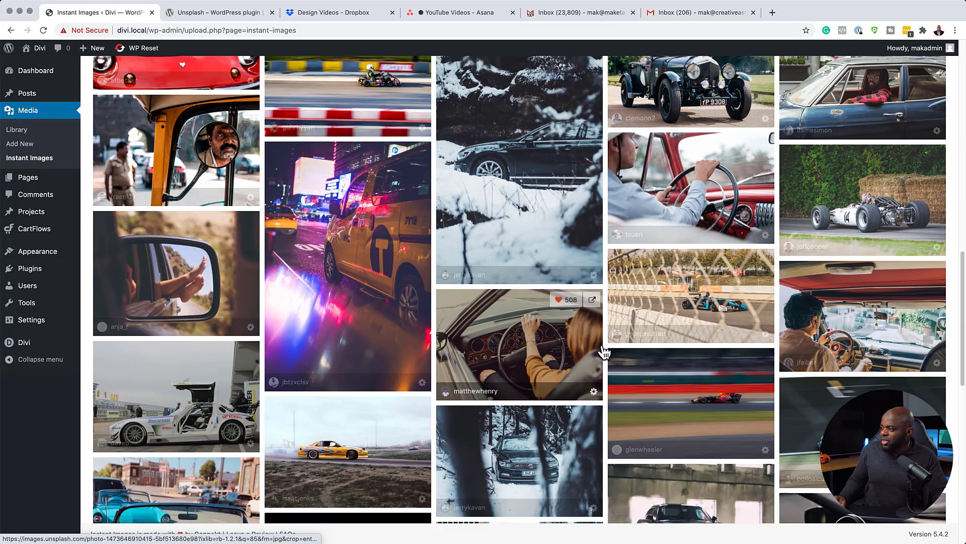
left_click(537, 341)
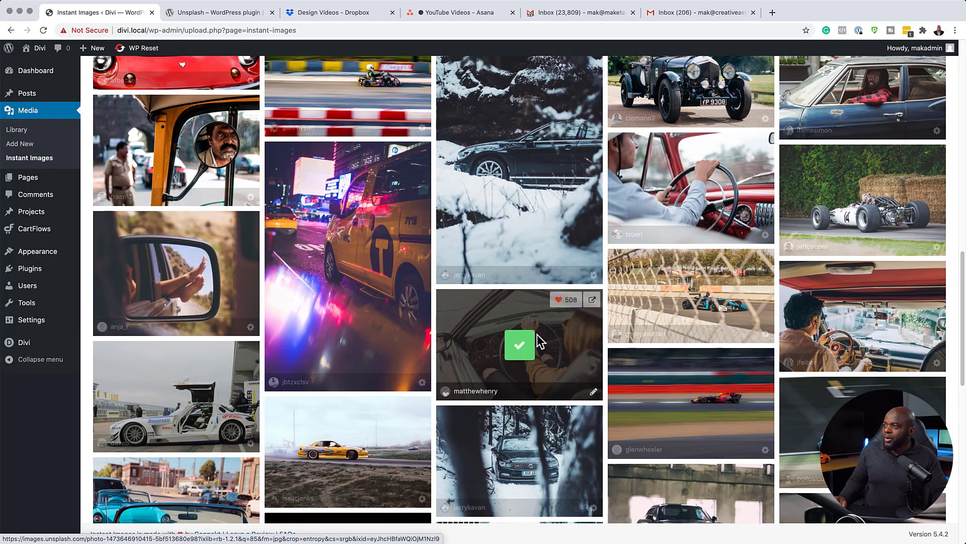
- Filter the car drivers photos by Portrait and by Squarish orientation, and look through the matches
scroll(394, 259, "up", 10)
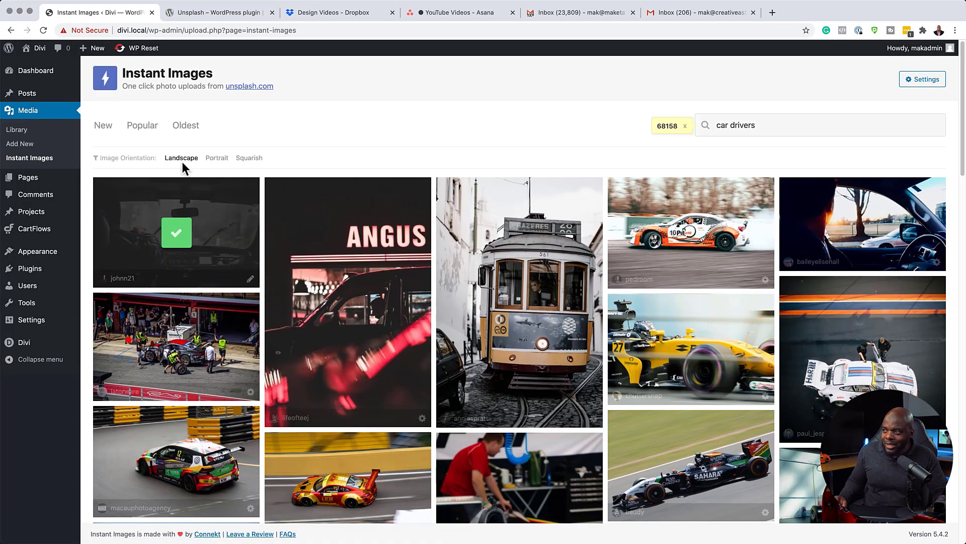
left_click(217, 158)
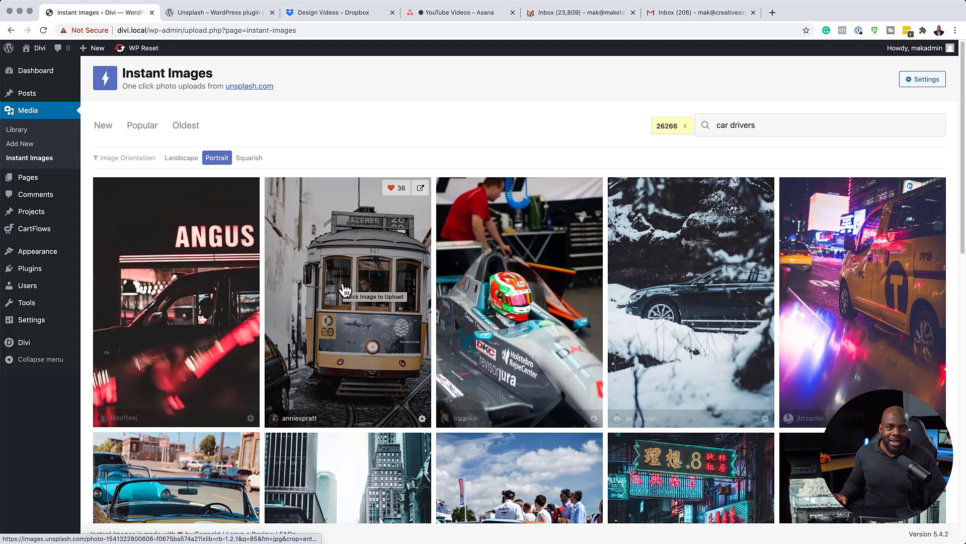
left_click(250, 158)
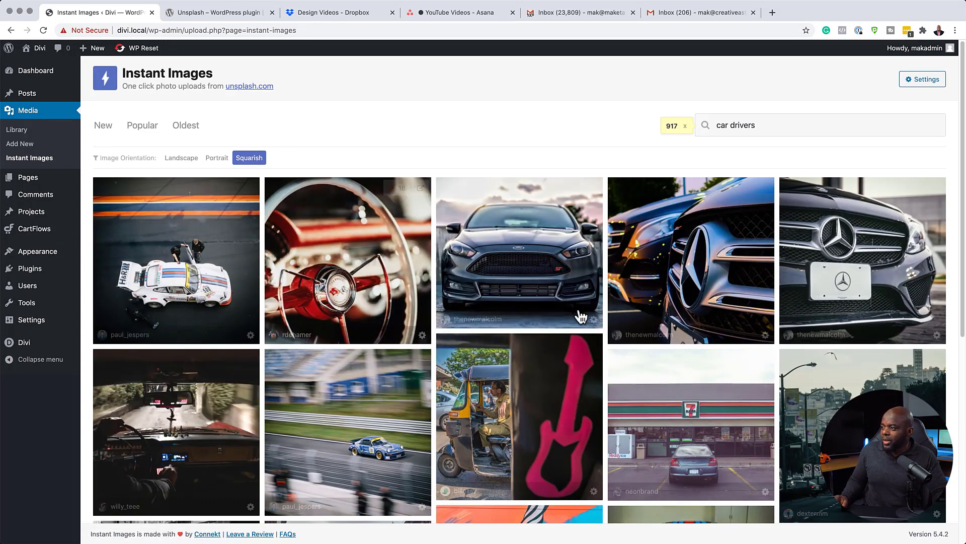
scroll(429, 439, "down", 5)
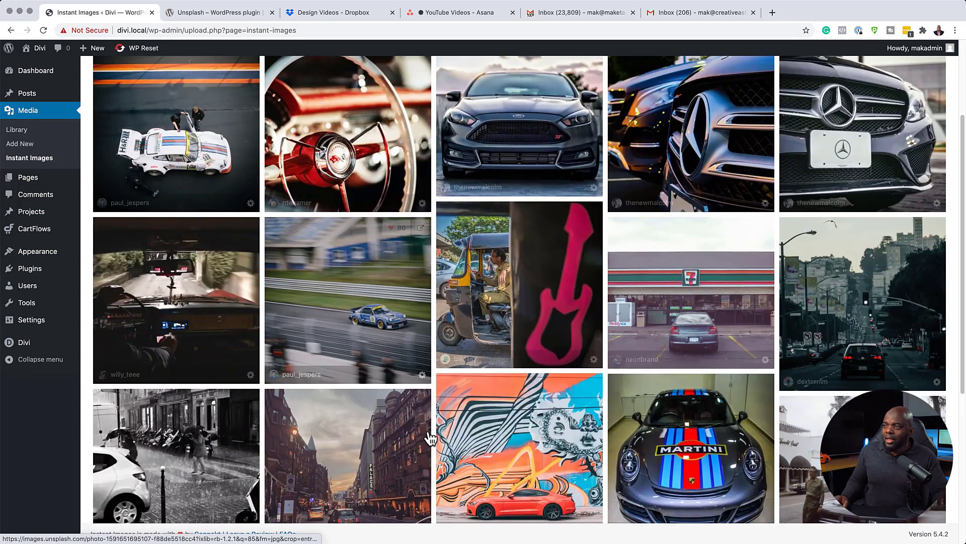
scroll(427, 425, "up", 5)
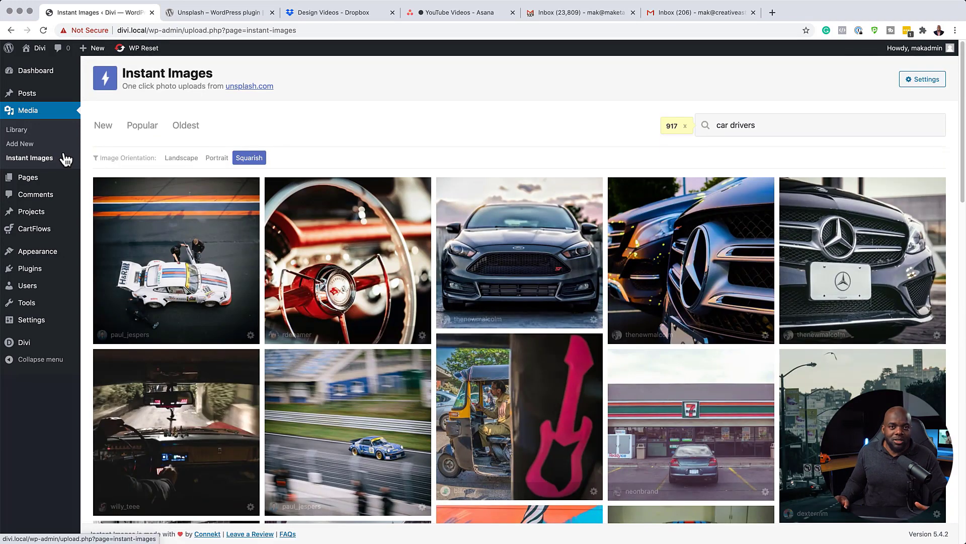
- Create a new page titled "Cars" and start building it from scratch with the Divi Builder
mouse_move(37, 182)
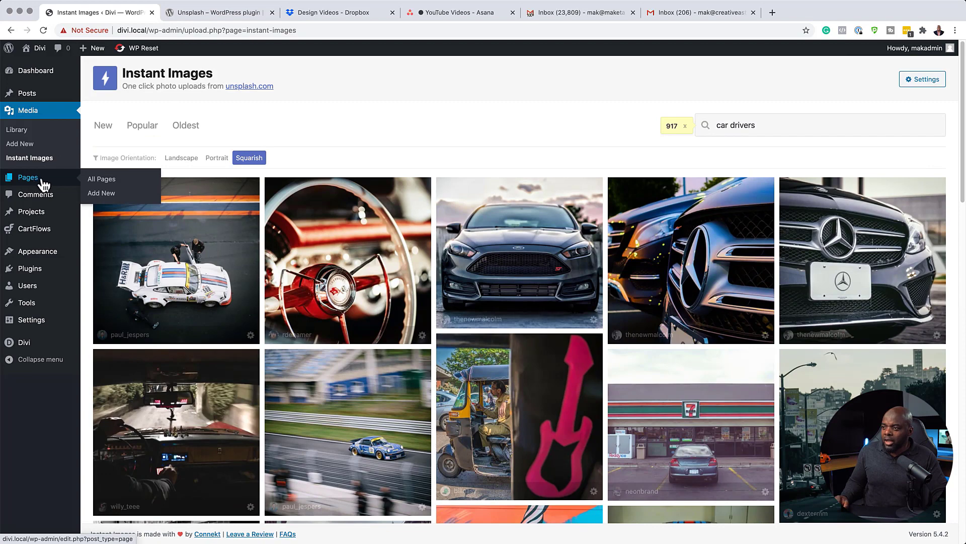
left_click(105, 193)
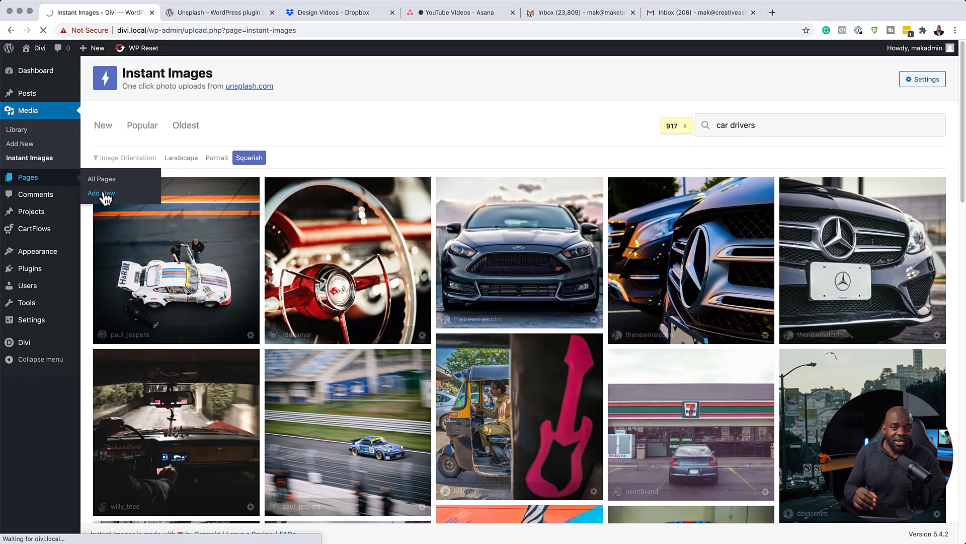
type("Cars")
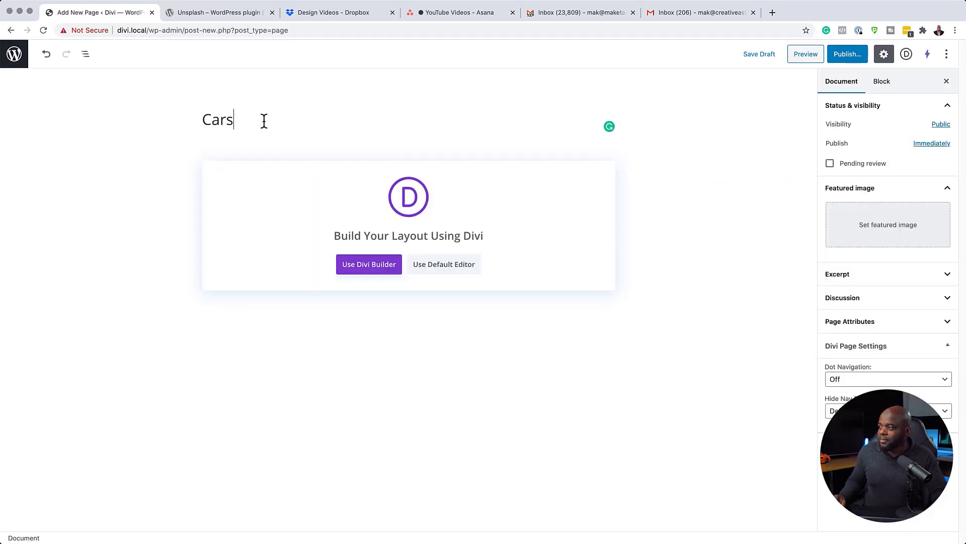
left_click(369, 264)
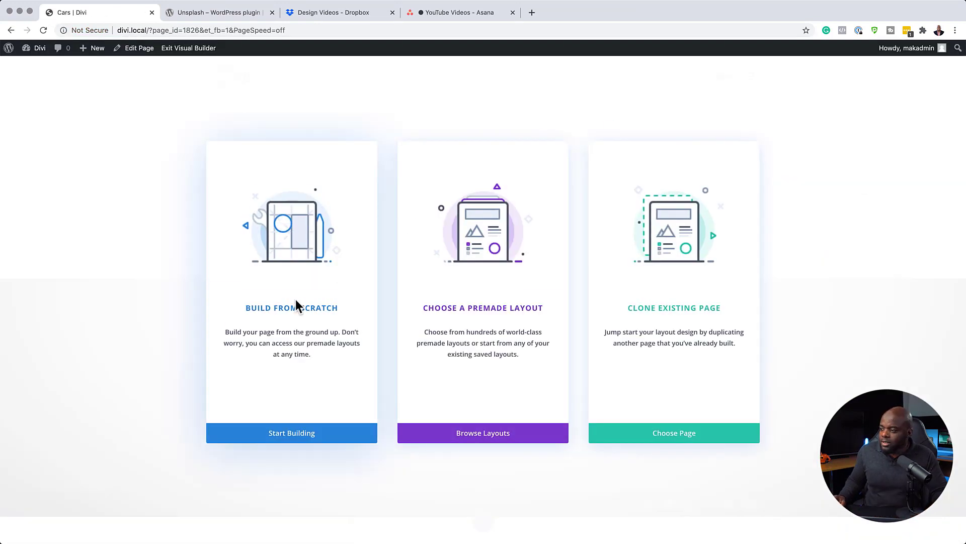
left_click(302, 435)
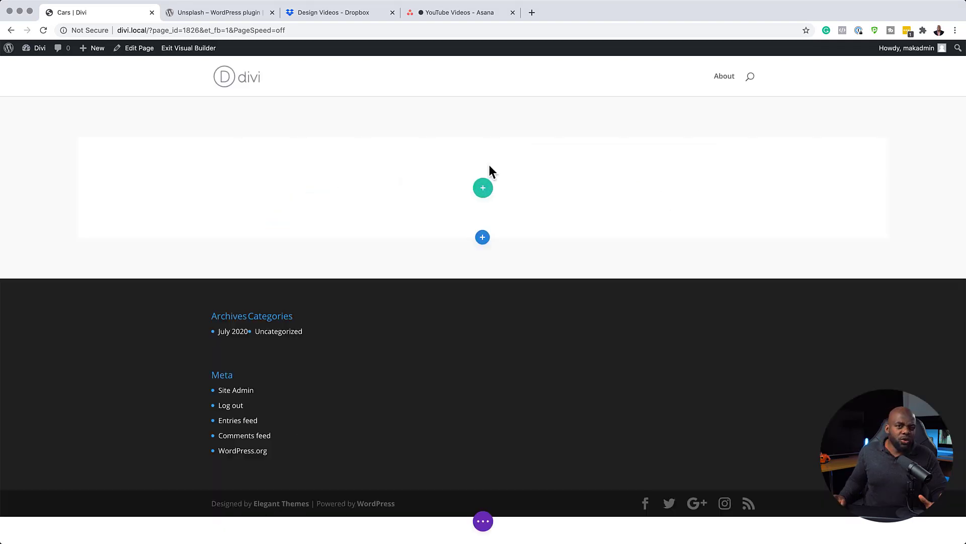
- Insert a row with two equal columns and add an Image module to its first column
left_click(488, 192)
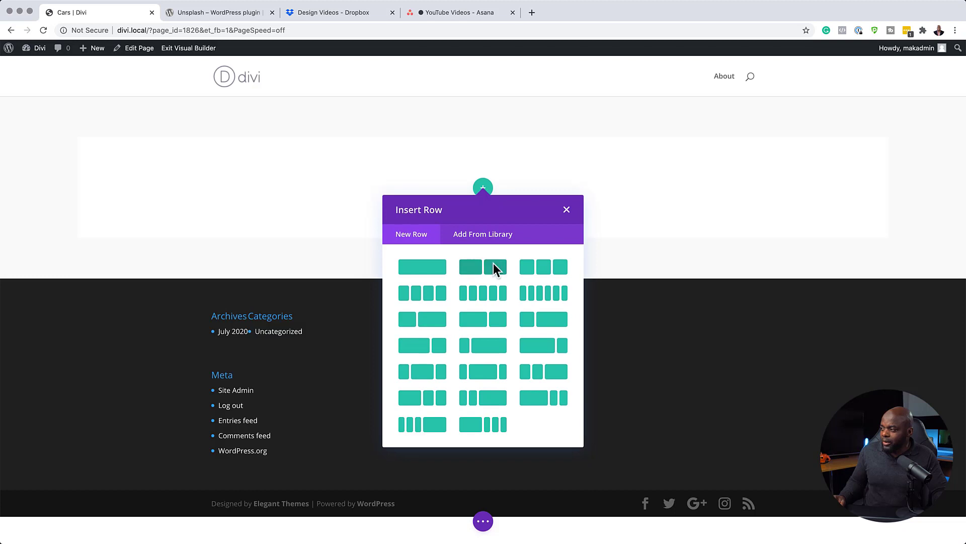
left_click(495, 268)
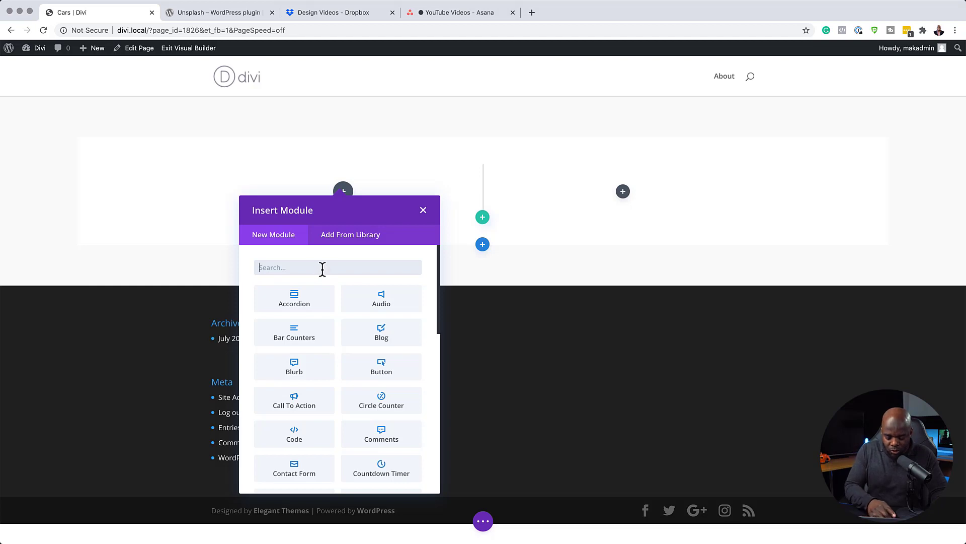
type("image")
left_click(295, 299)
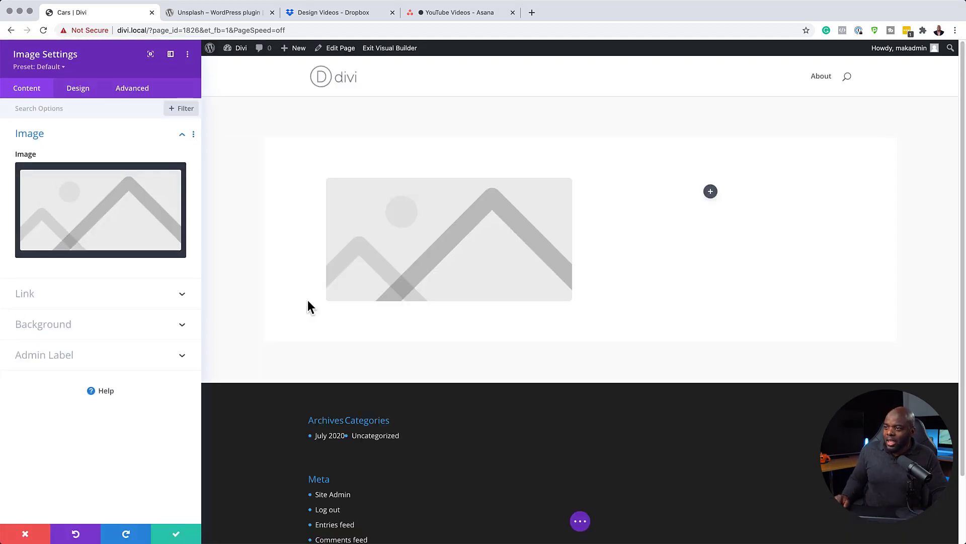
- Set the Image module's picture to the front-facing black Shelby photo from the media library and save the module
left_click(97, 213)
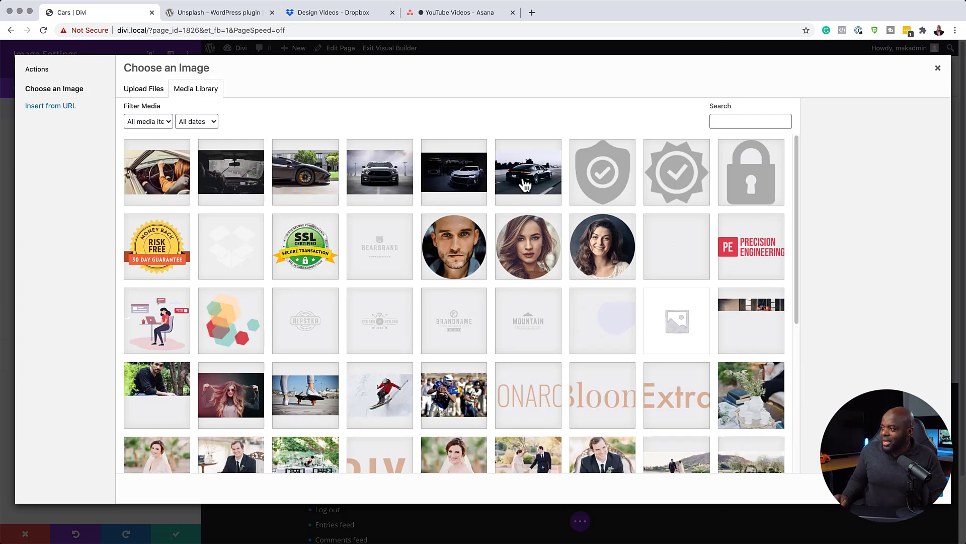
left_click(381, 187)
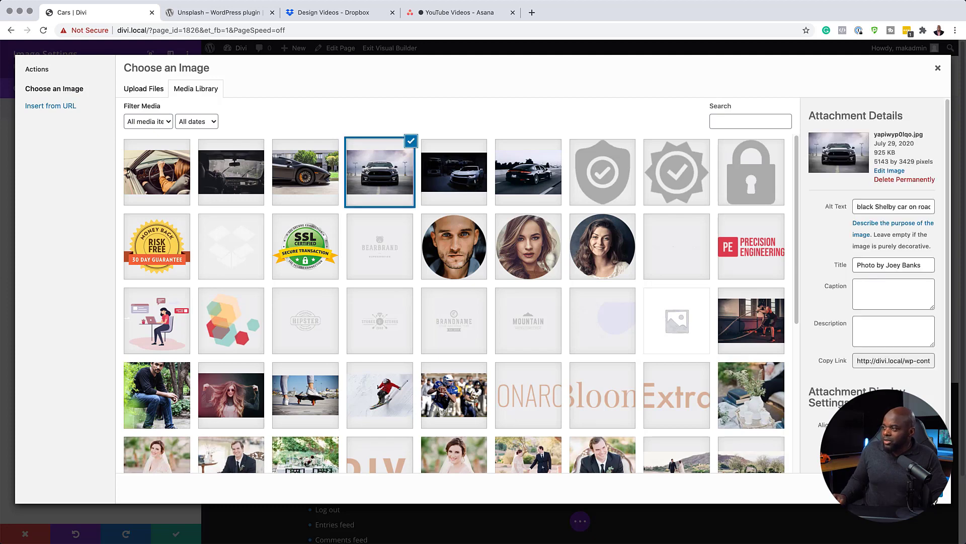
left_click(928, 490)
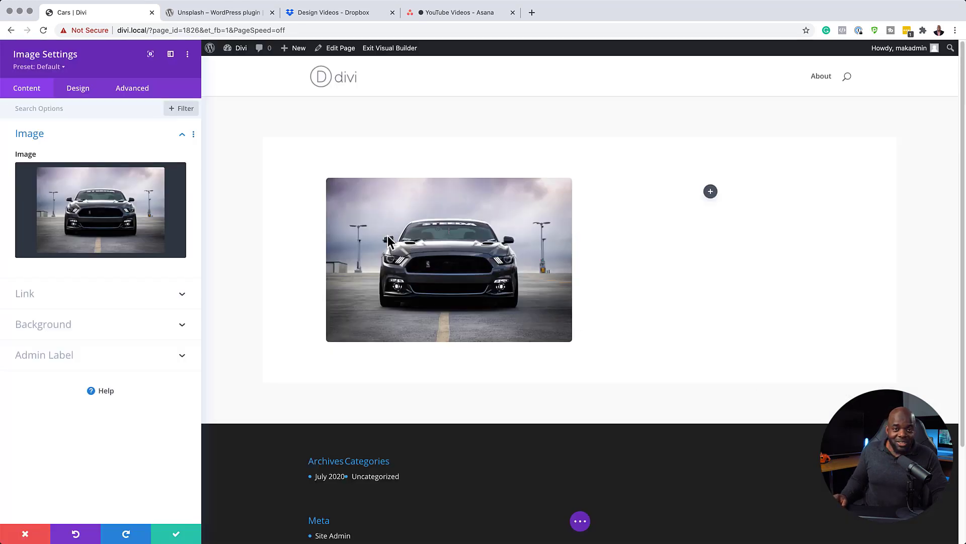
left_click(182, 528)
- Add an Image module to the row's empty second column
left_click(621, 194)
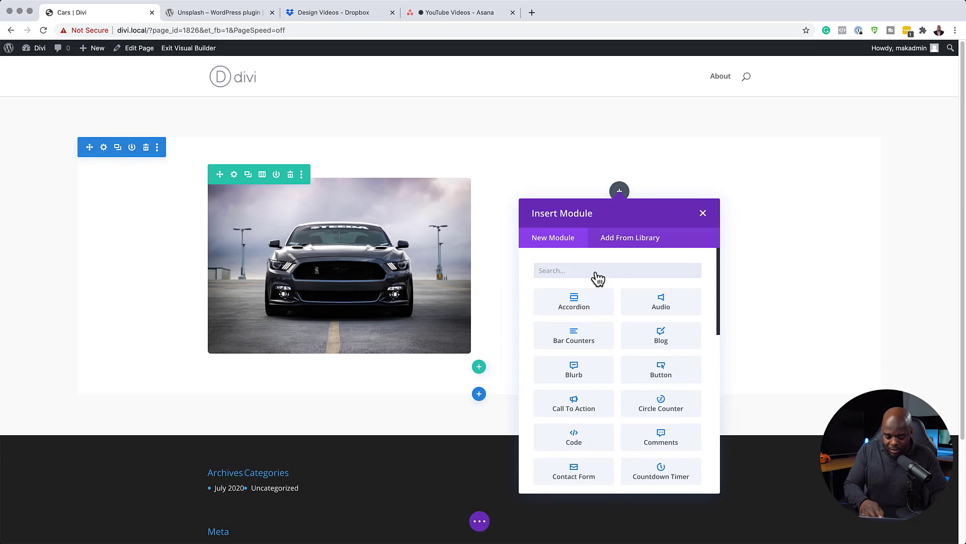
type("image")
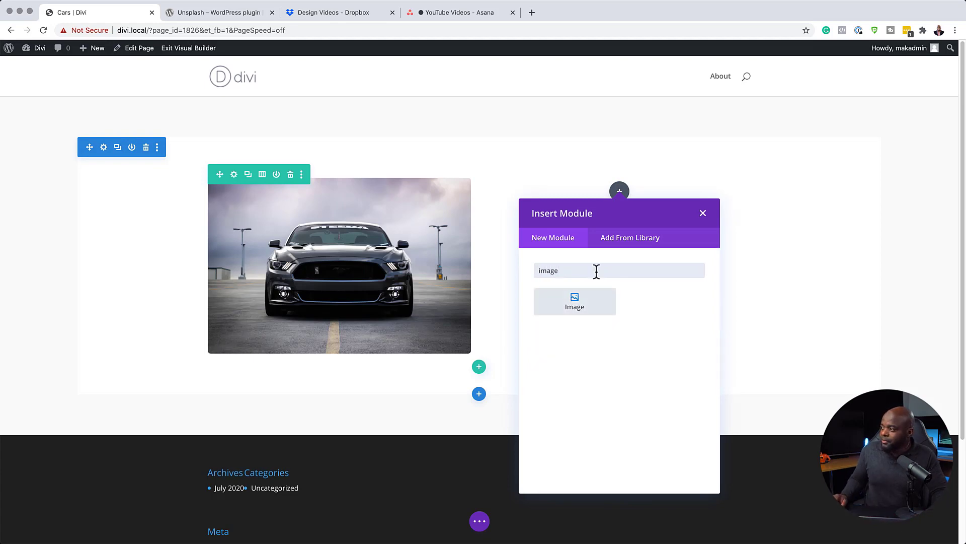
left_click(575, 300)
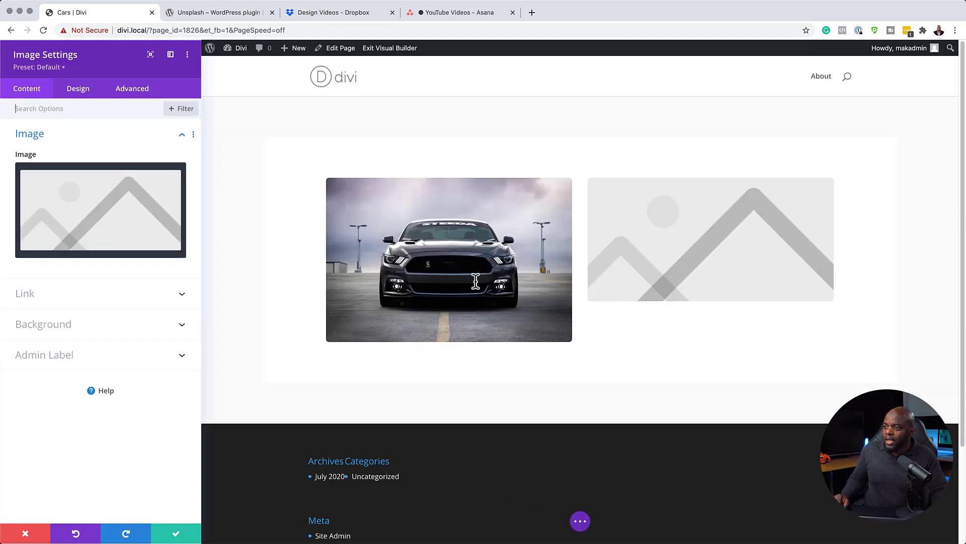
- Set the new Image module's picture to the running black Porsche photo from the media library and save the module
left_click(122, 215)
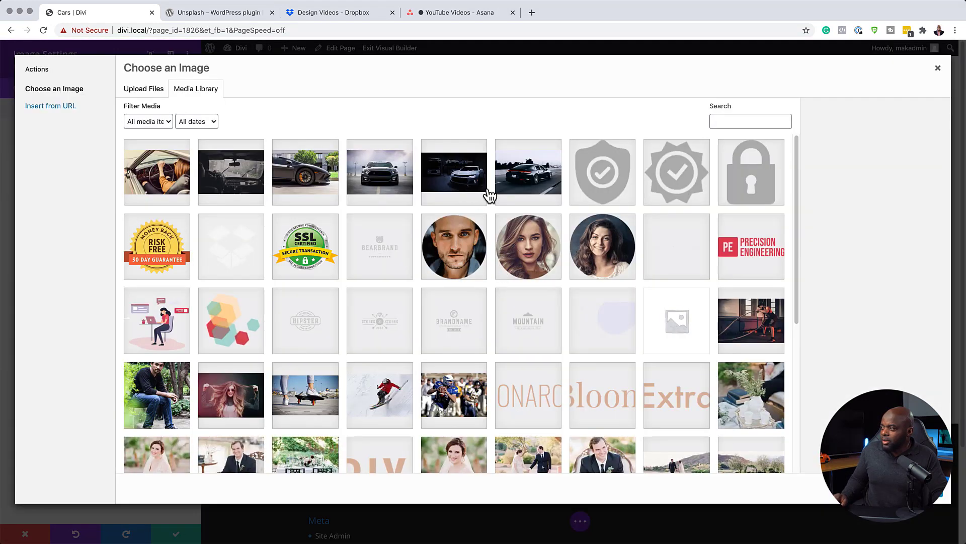
left_click(532, 171)
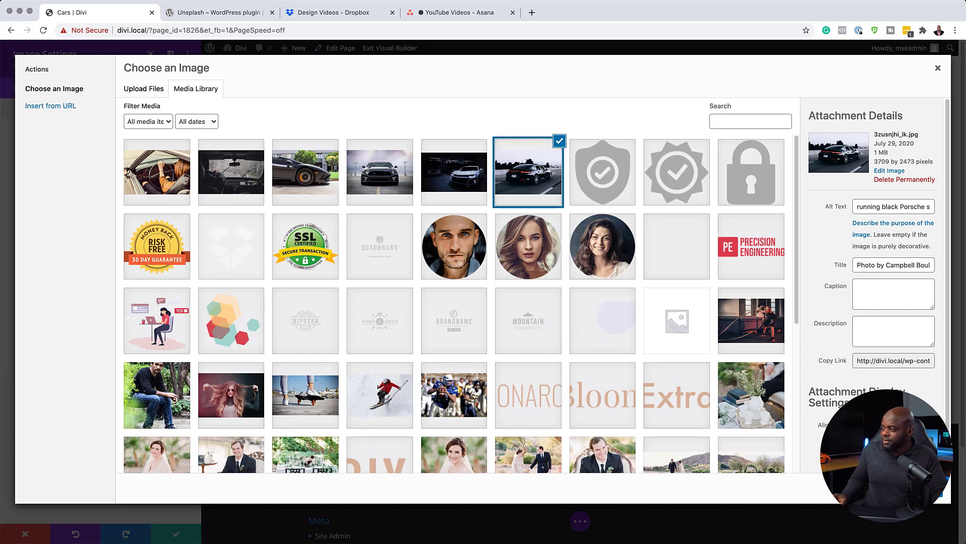
left_click(906, 489)
left_click(180, 533)
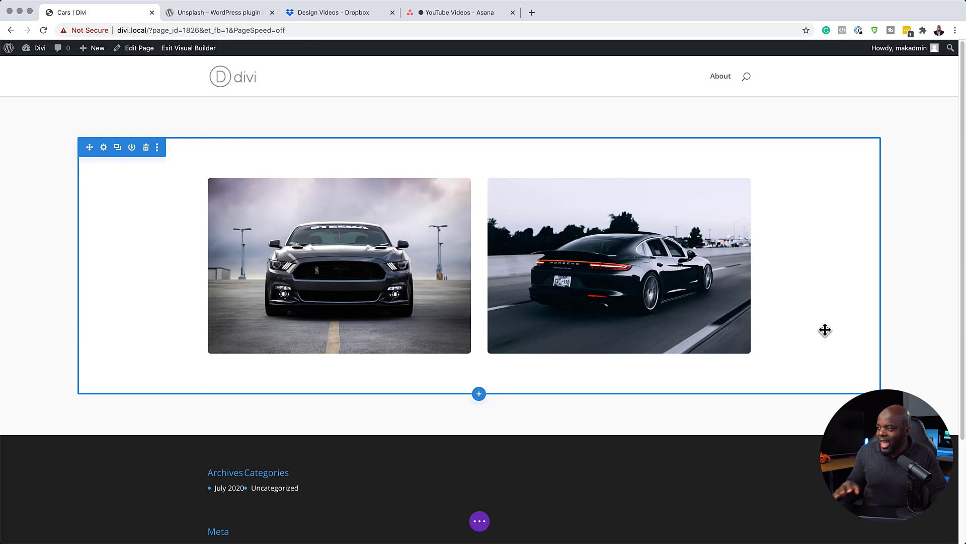
- Try the design filters on the black Shelby image, setting Saturation to 0% and testing the Sepia amount
mouse_move(291, 194)
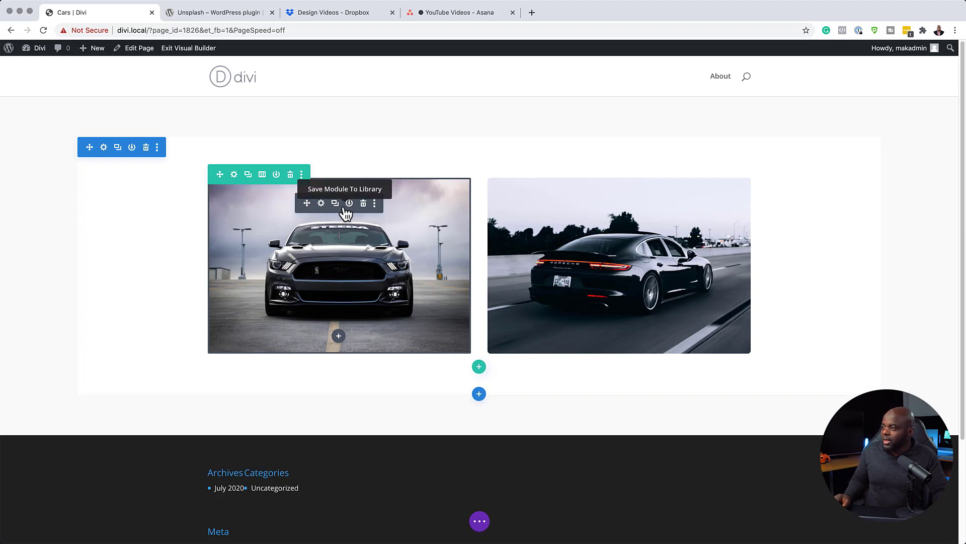
left_click(322, 203)
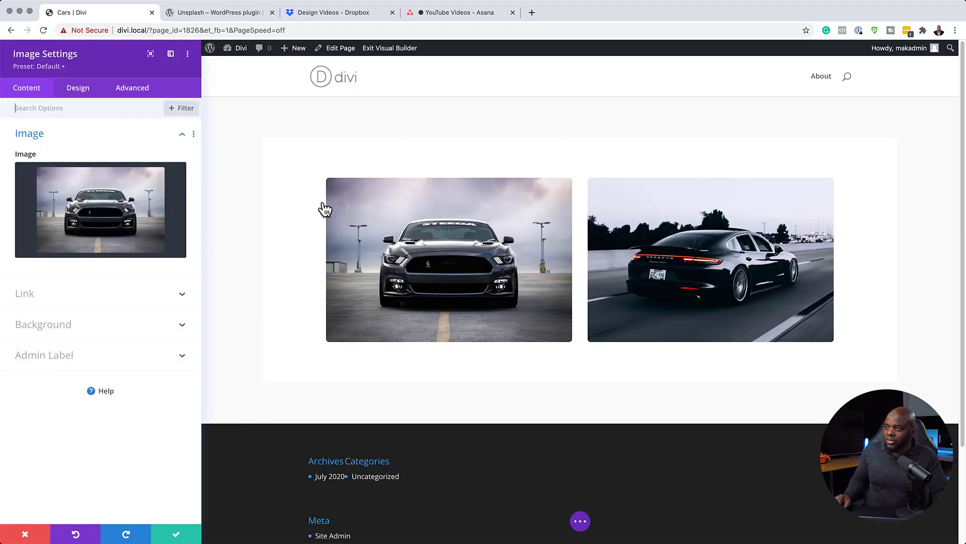
left_click(78, 88)
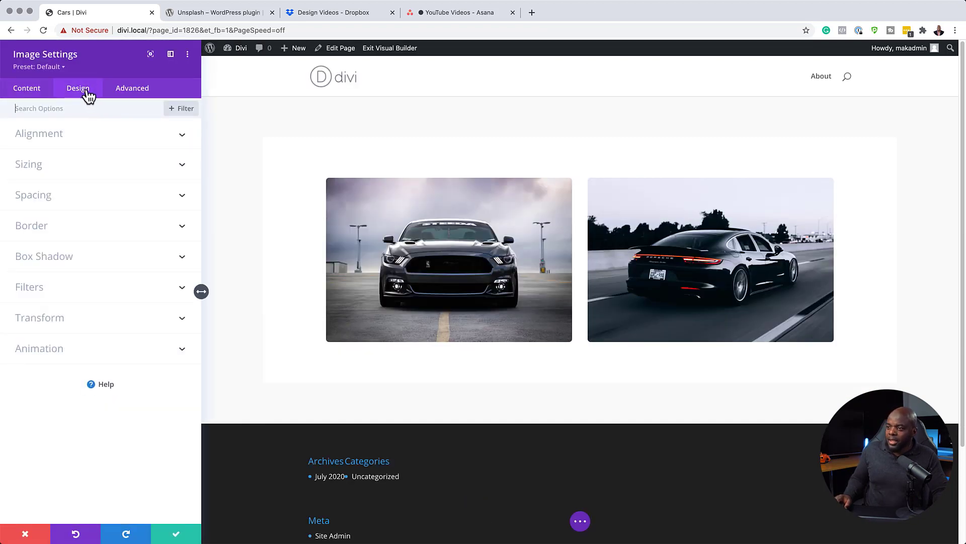
left_click(59, 290)
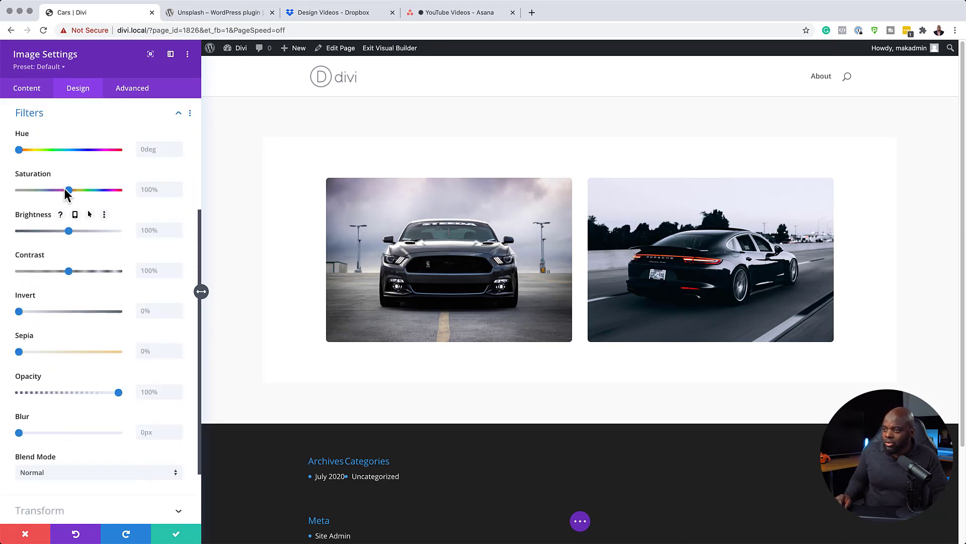
left_click_drag(69, 191, 4, 192)
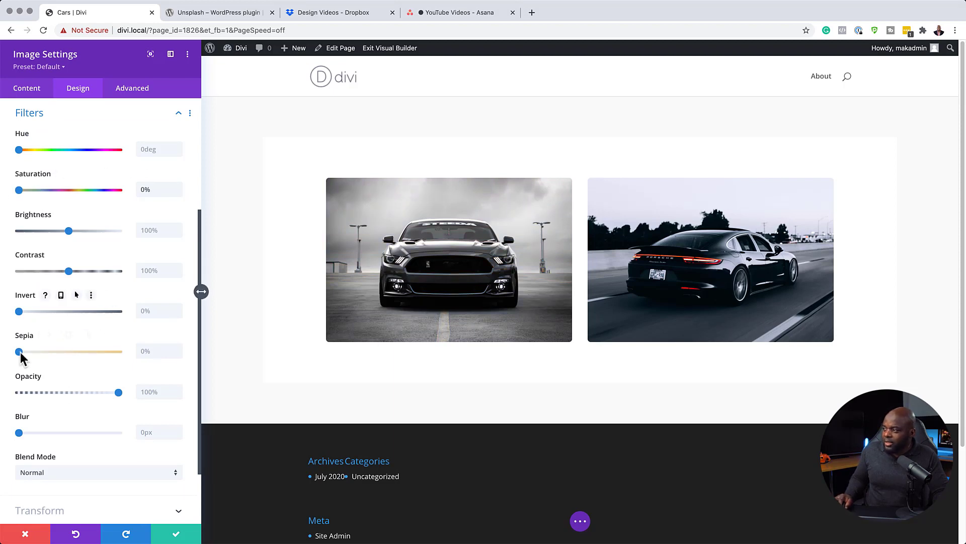
left_click_drag(25, 352, 3, 352)
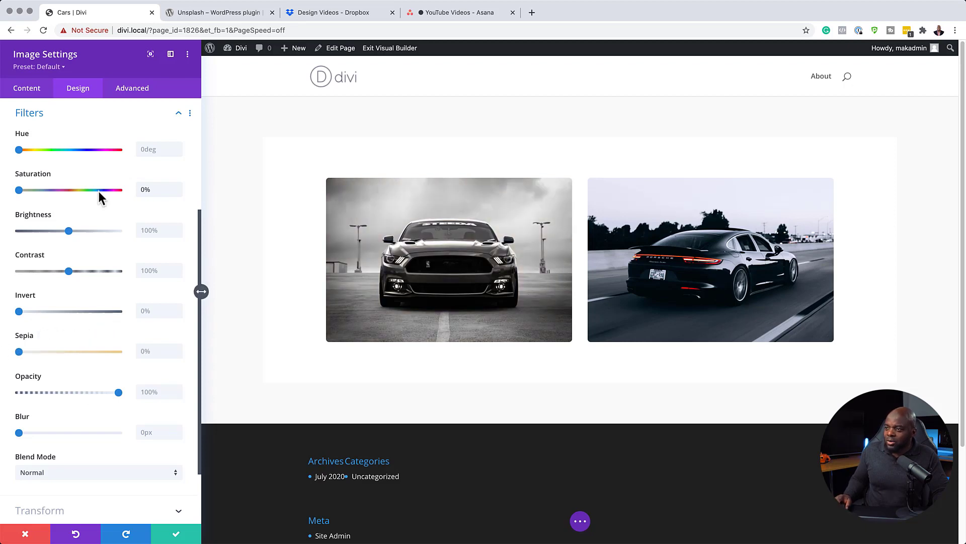
- Try shifting the Shelby image's Hue to 174deg and then 255deg, with Saturation at 110% and then 100%
left_click_drag(22, 151, 67, 150)
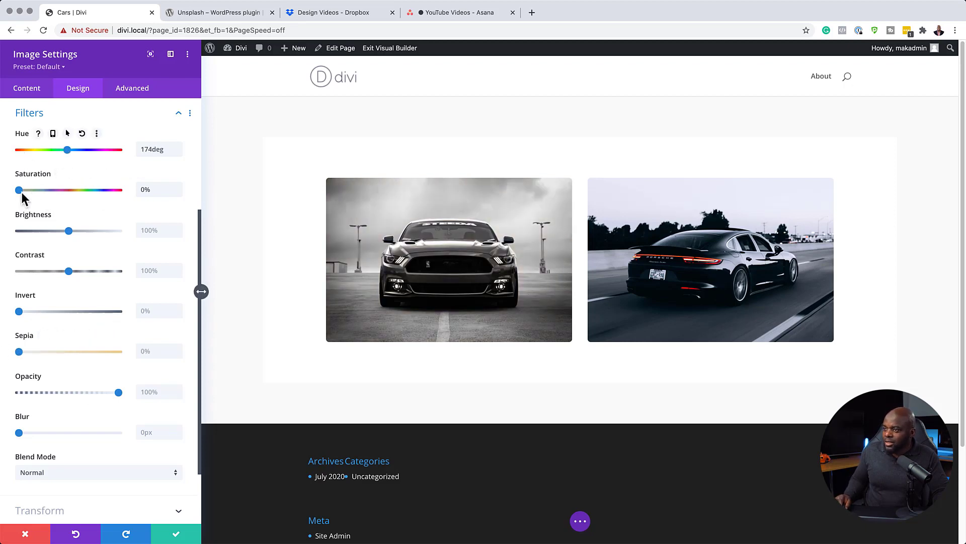
left_click_drag(22, 189, 76, 195)
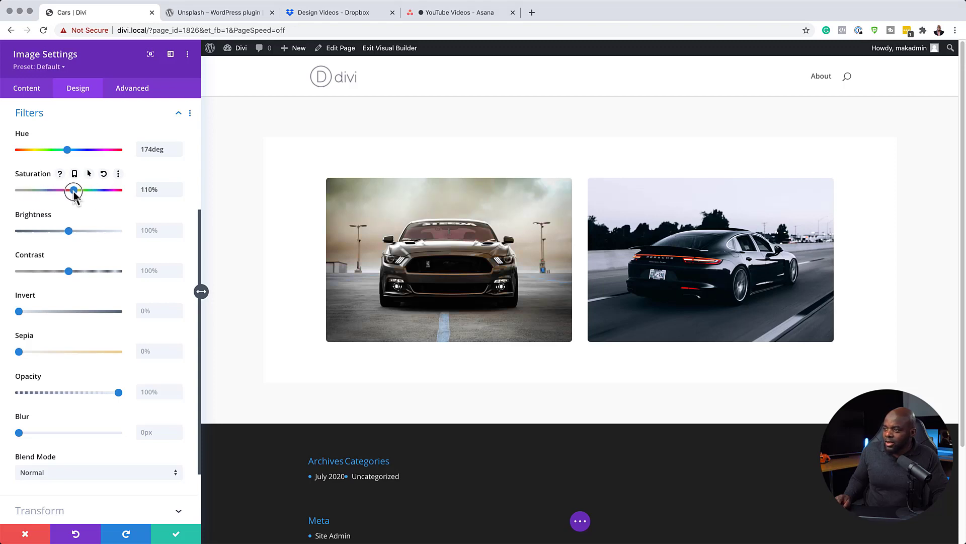
left_click_drag(153, 188, 130, 187)
type("100")
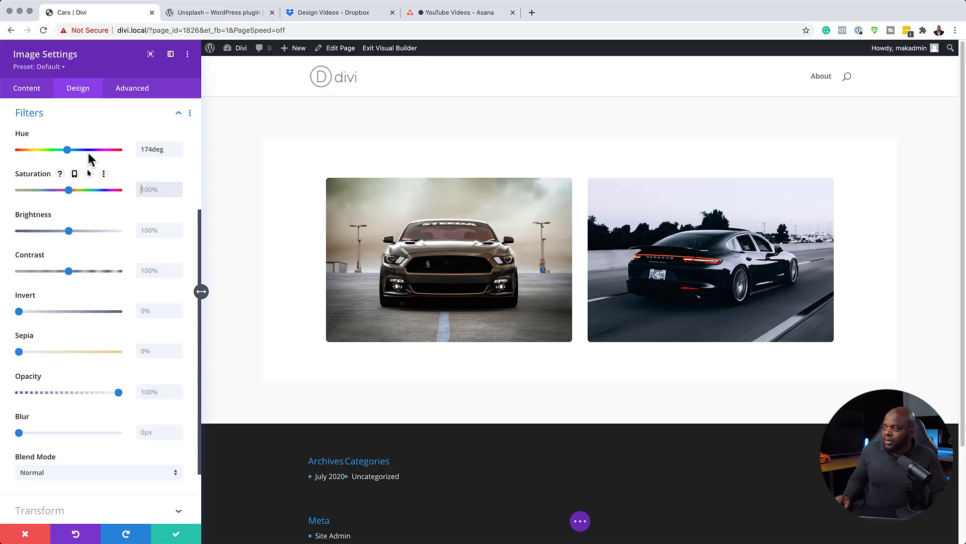
left_click_drag(67, 149, 91, 153)
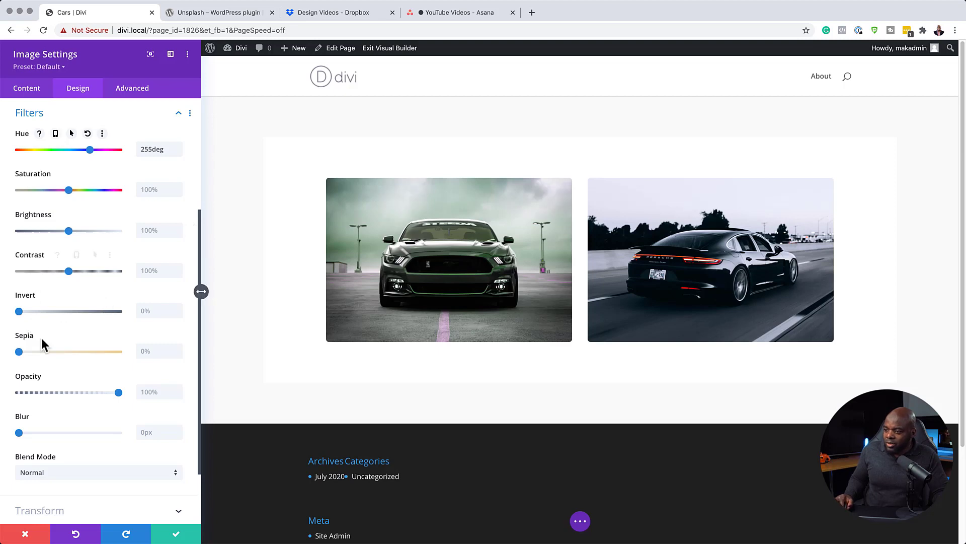
- Try a 3px Blur with the Multiply and Color Burn blend modes on the Shelby image, and discard all its filter changes
left_click_drag(22, 434, 26, 434)
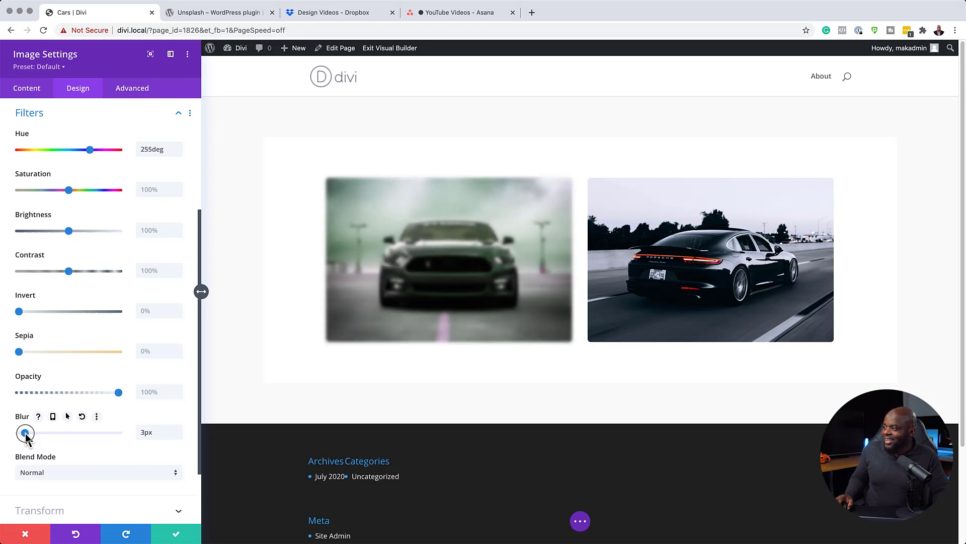
left_click(67, 472)
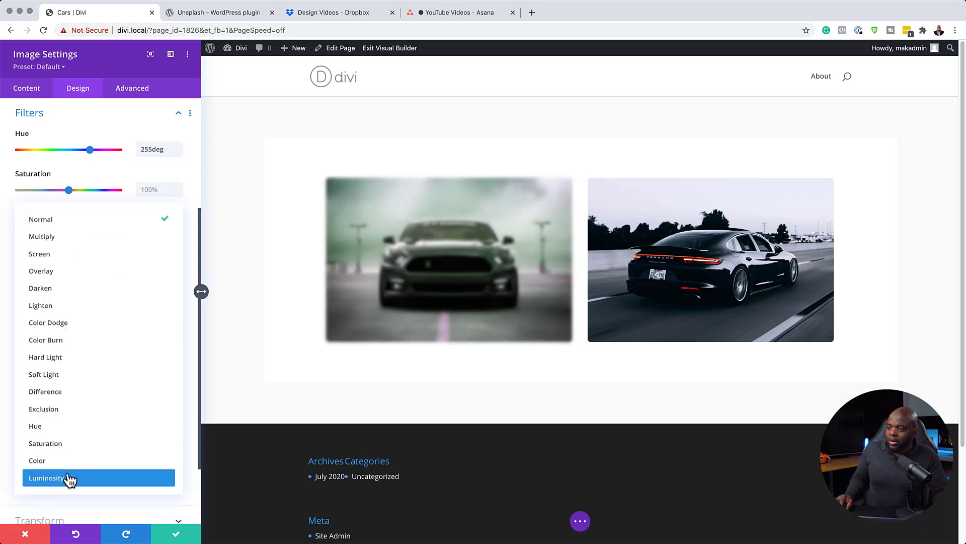
left_click(80, 237)
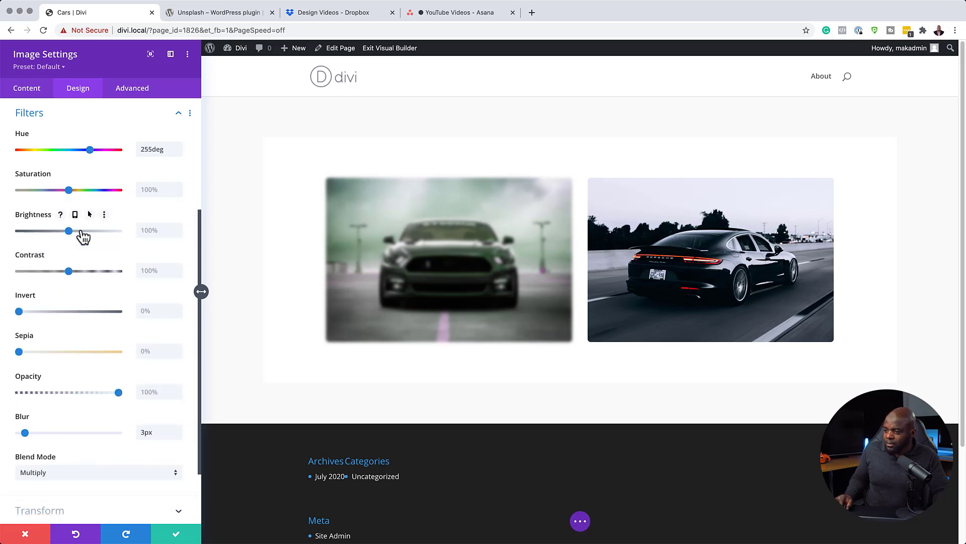
left_click(74, 472)
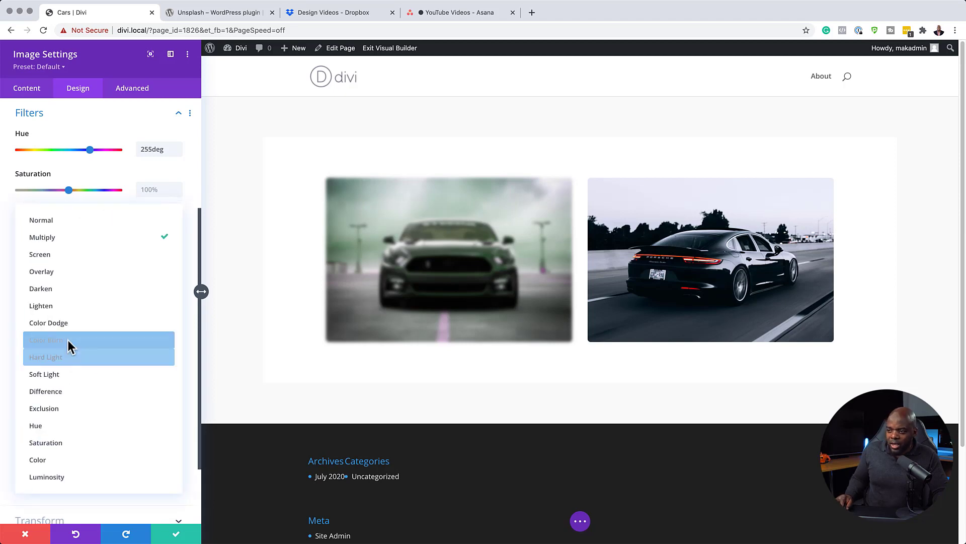
left_click(69, 343)
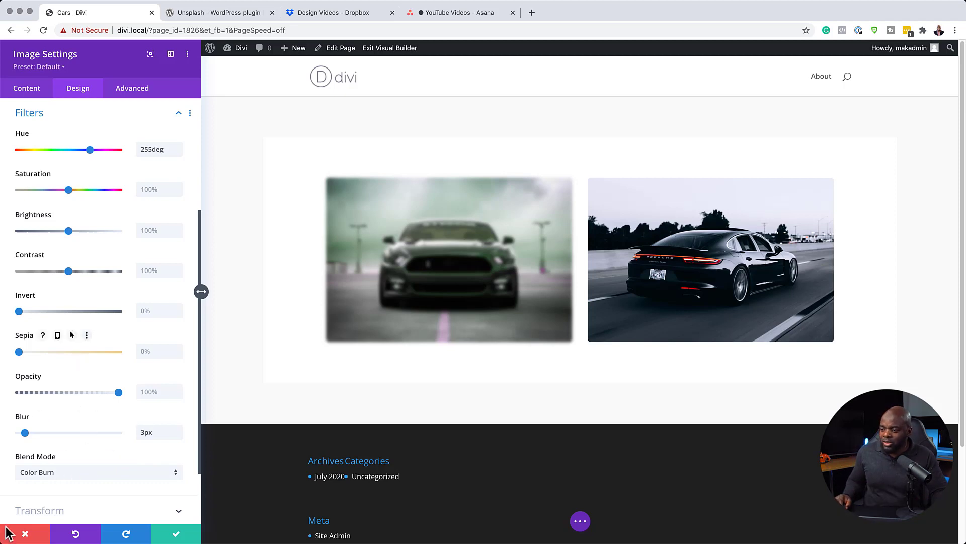
left_click(24, 534)
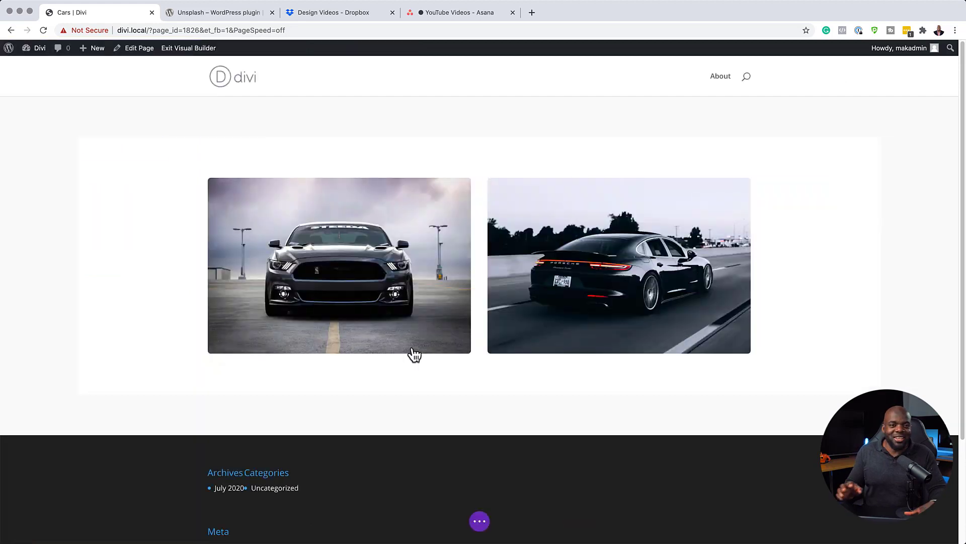